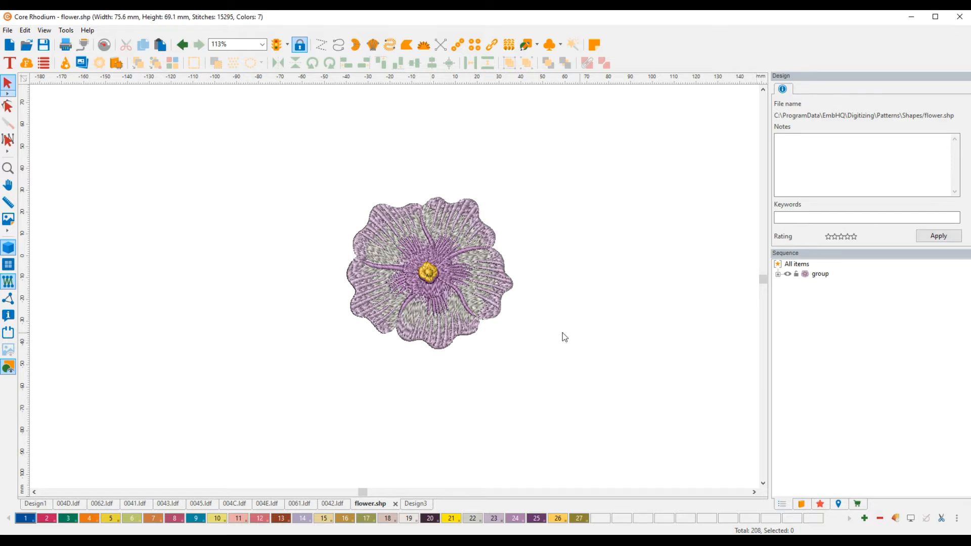
Draw an artwork rectangle about 213 by 175 mm around the flower, and shorten it to a height of about 172 mm.
{"action": "left_click", "coordinate": [536, 45]}
{"action": "left_click", "coordinate": [564, 72]}
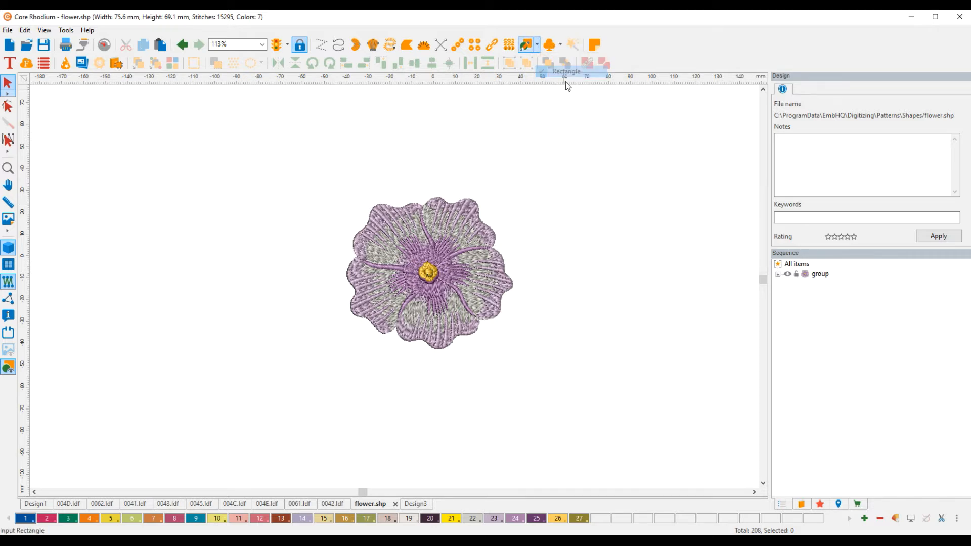
{"action": "left_click_drag", "start_coordinate": [322, 271], "coordinate": [662, 480]}
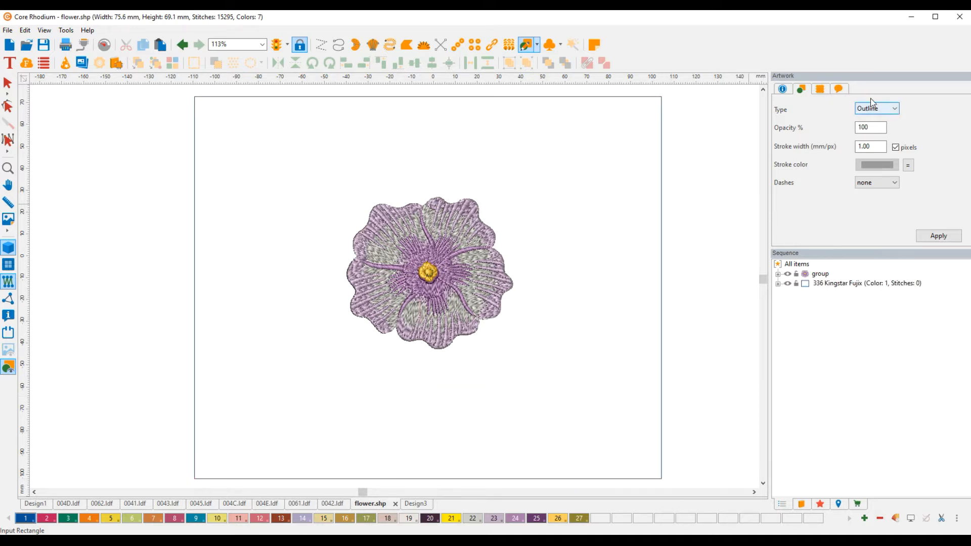
{"action": "left_click", "coordinate": [7, 82]}
{"action": "left_click", "coordinate": [221, 97]}
{"action": "left_click", "coordinate": [859, 90]}
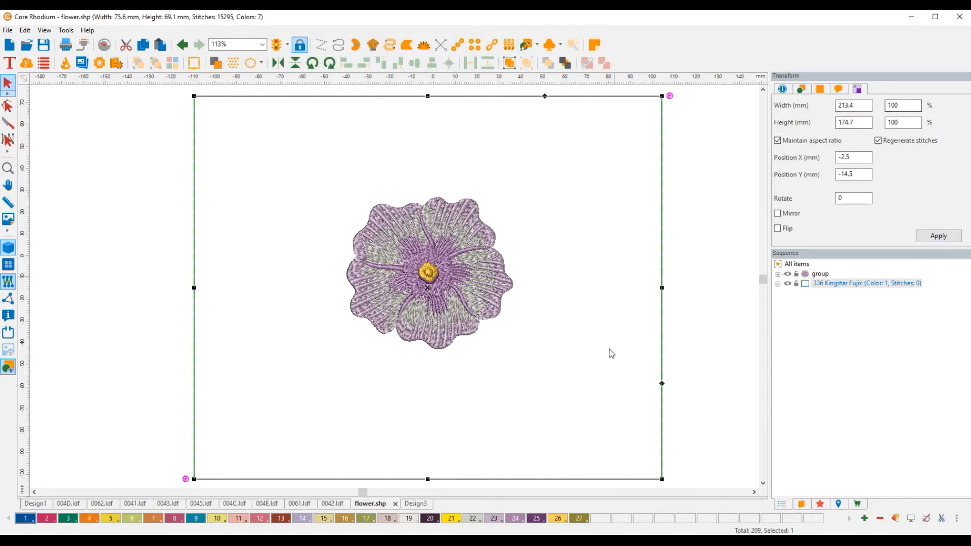
{"action": "left_click_drag", "start_coordinate": [427, 479], "coordinate": [428, 473]}
{"action": "left_click", "coordinate": [687, 310]}
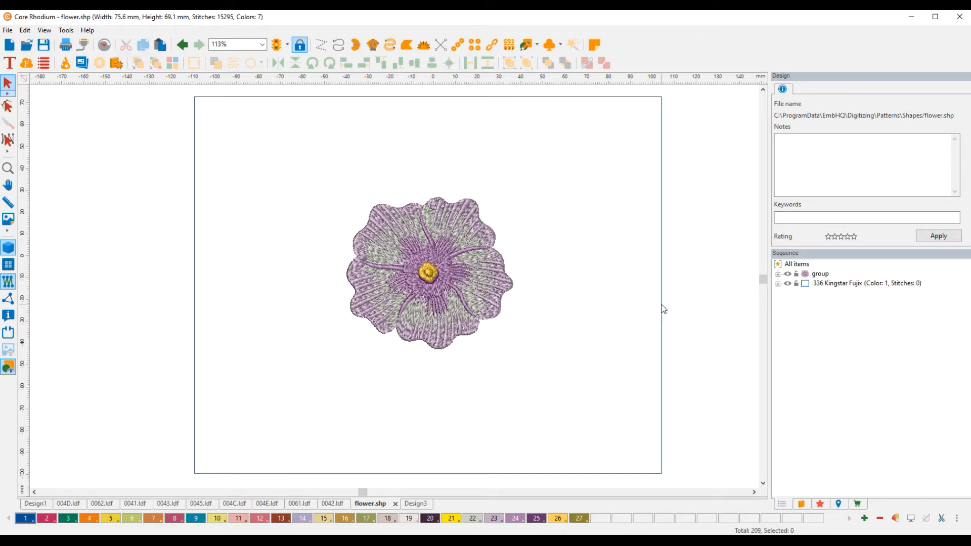
Convert the rectangle around the flower to a Complex Fill.
{"action": "left_click", "coordinate": [662, 308]}
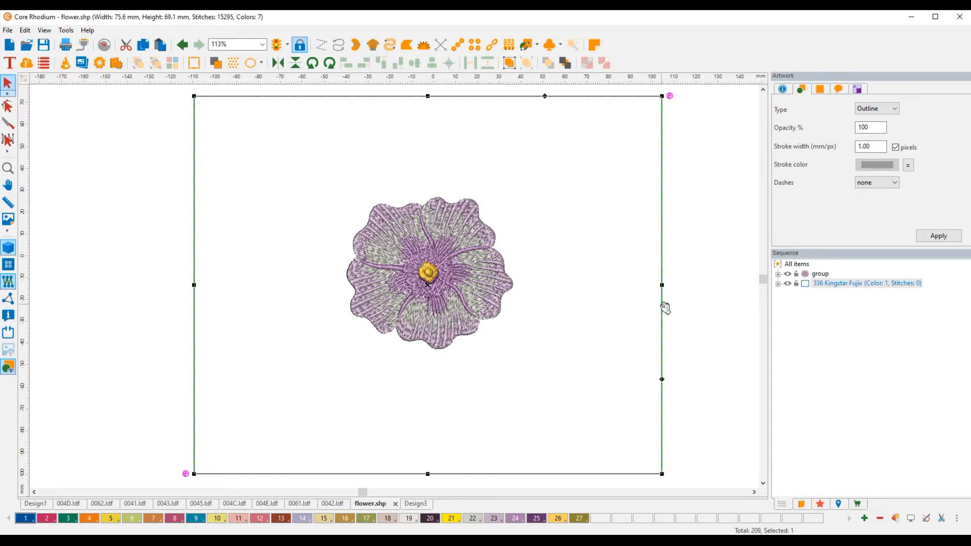
{"action": "right_click", "coordinate": [663, 306]}
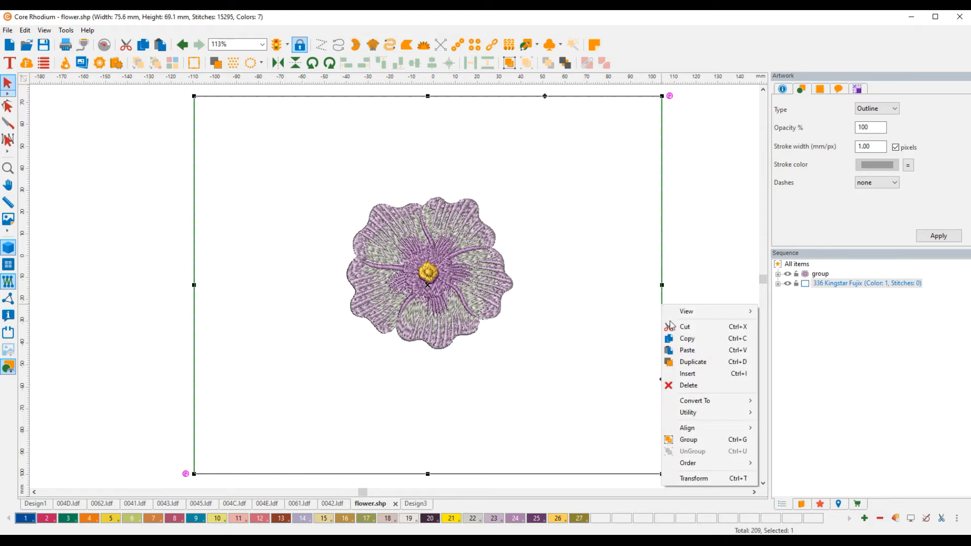
{"action": "mouse_move", "coordinate": [697, 403]}
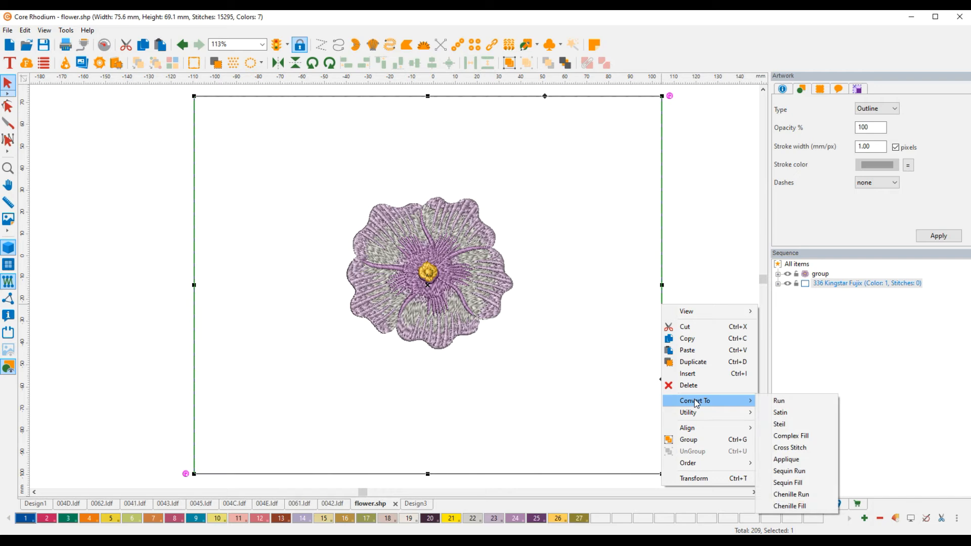
{"action": "left_click", "coordinate": [791, 436]}
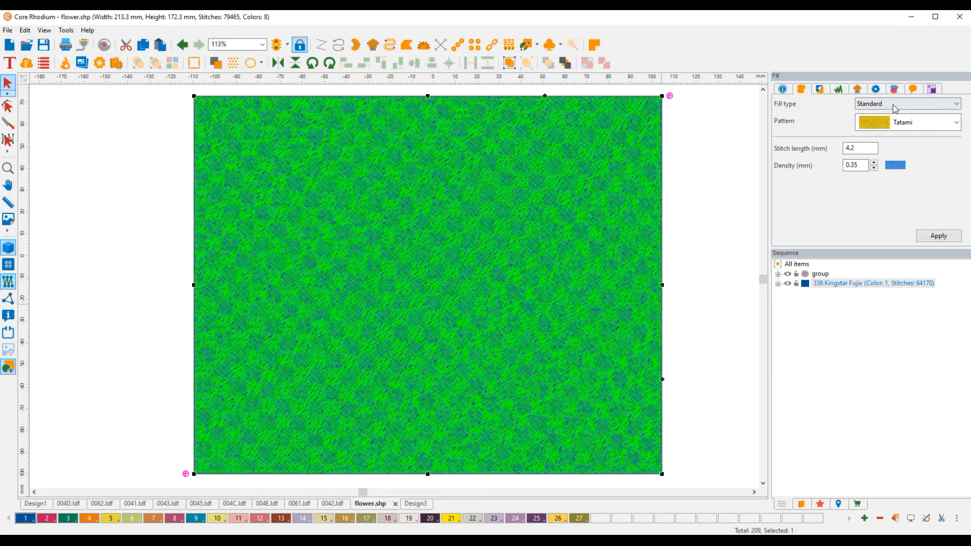
Apply a Stippling fill with the Maze pattern to the rectangle and set its density to 8 mm.
{"action": "left_click", "coordinate": [895, 109]}
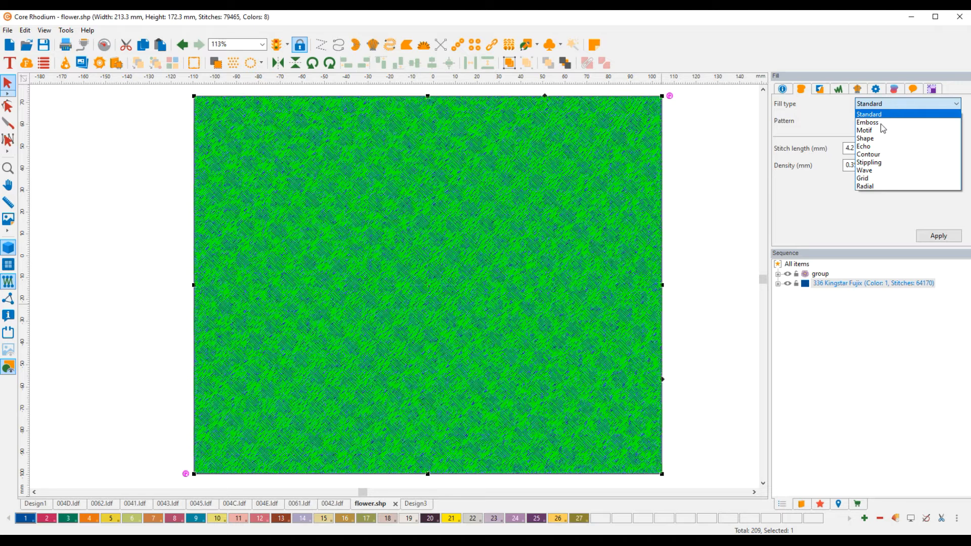
{"action": "left_click", "coordinate": [873, 163]}
{"action": "left_click", "coordinate": [933, 235]}
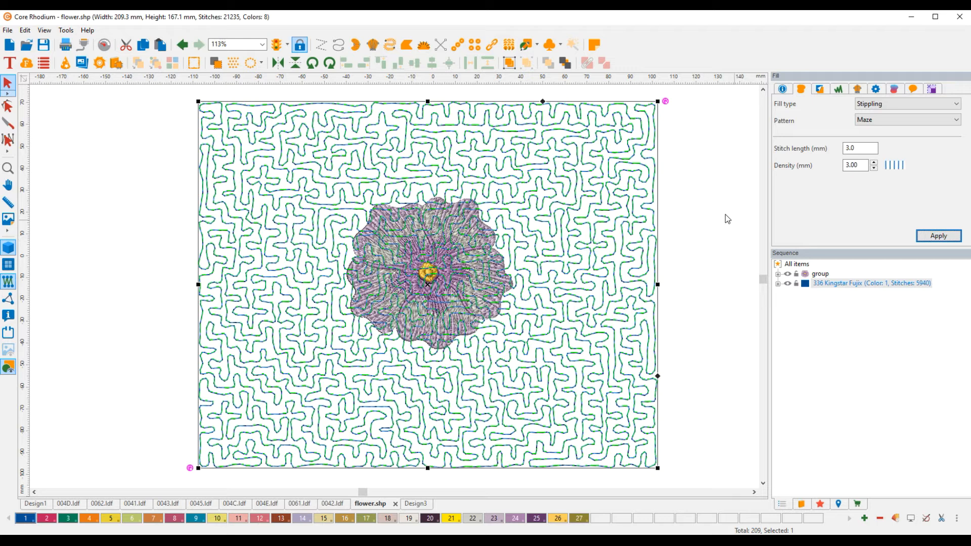
{"action": "double_click", "coordinate": [854, 165]}
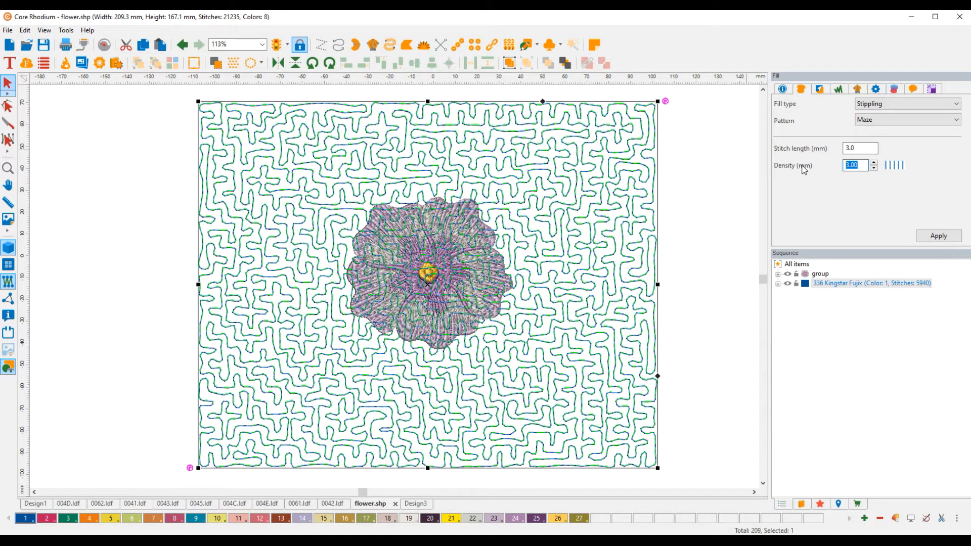
{"action": "type", "text": "8"}
{"action": "left_click", "coordinate": [950, 236]}
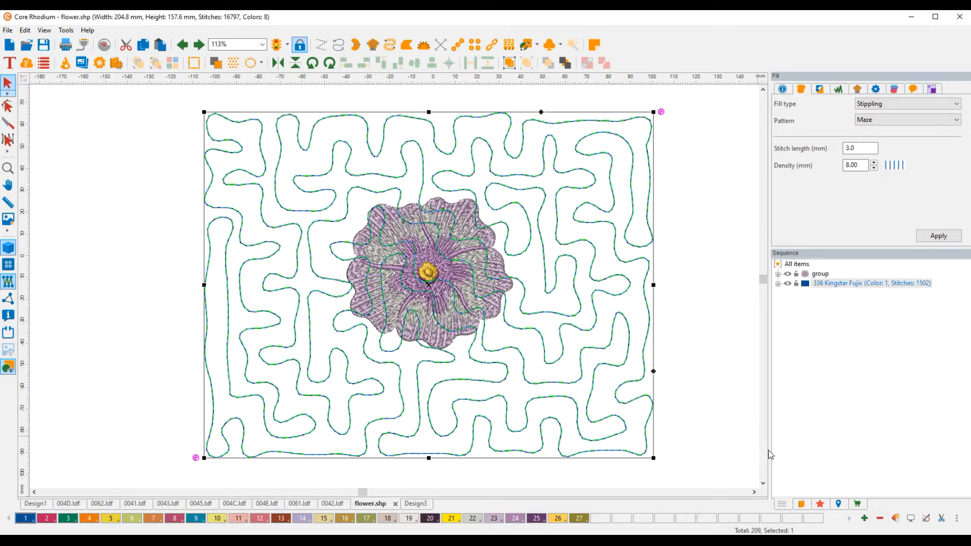
Send the background fill behind the flower, and use Remove Overlaps on the flower group to cut away the fill beneath it.
{"action": "left_click", "coordinate": [566, 68]}
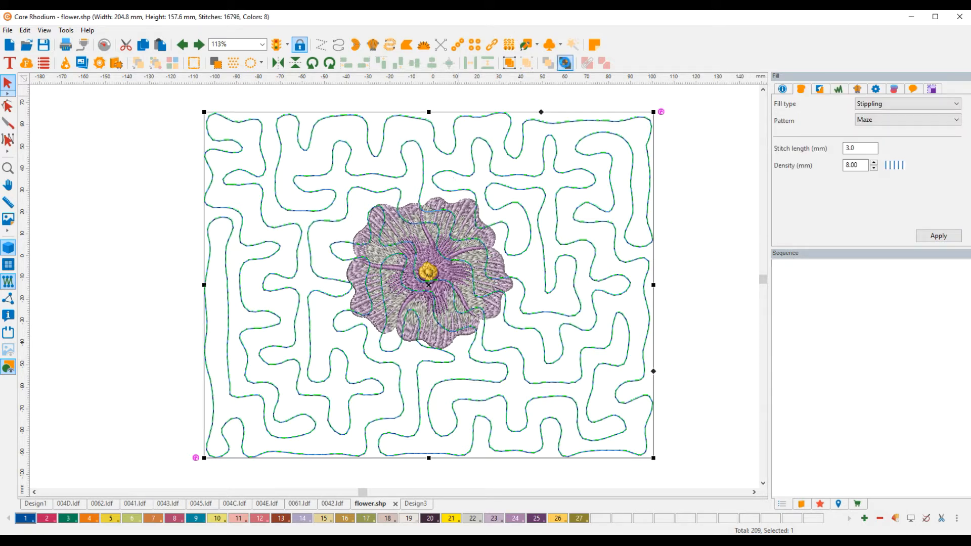
{"action": "left_click", "coordinate": [645, 151]}
{"action": "left_click", "coordinate": [507, 276]}
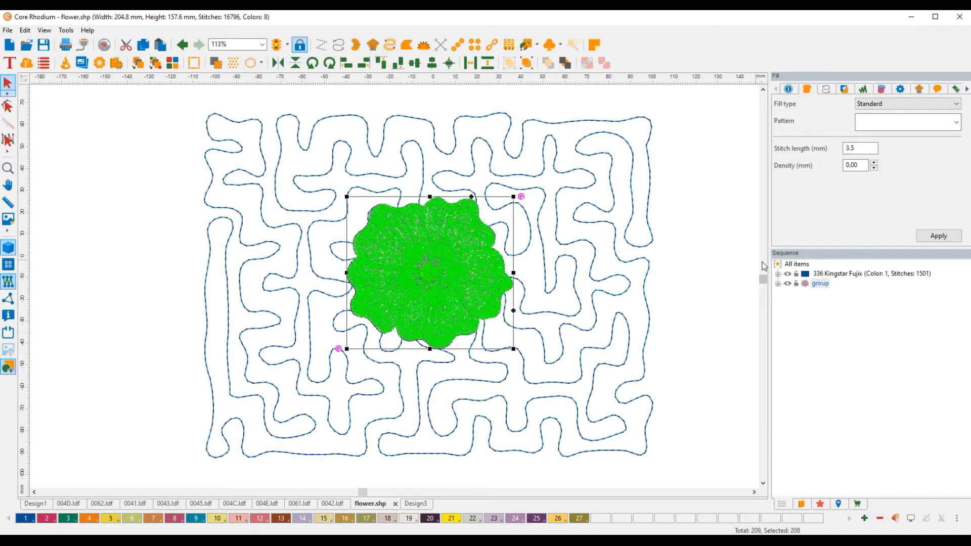
{"action": "right_click", "coordinate": [478, 233]}
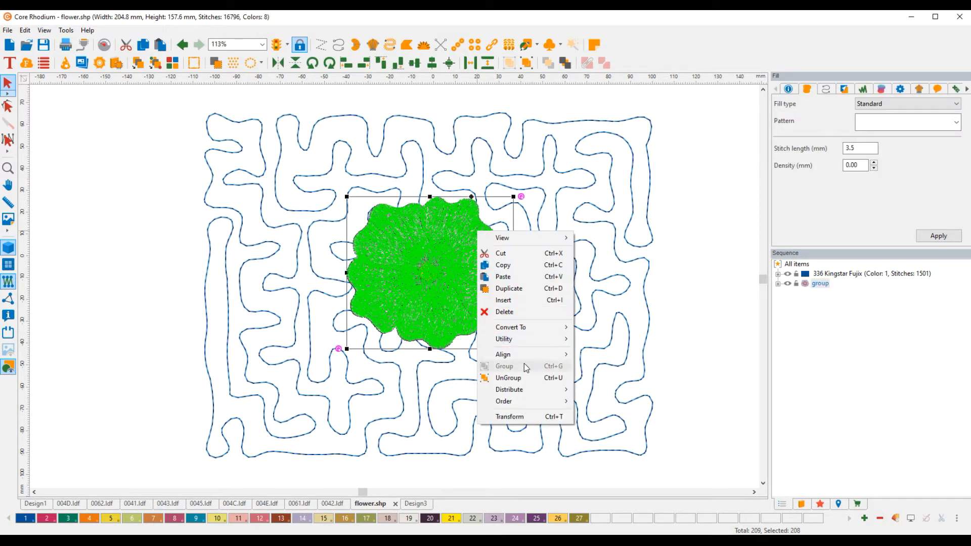
{"action": "mouse_move", "coordinate": [521, 341]}
{"action": "left_click", "coordinate": [621, 366]}
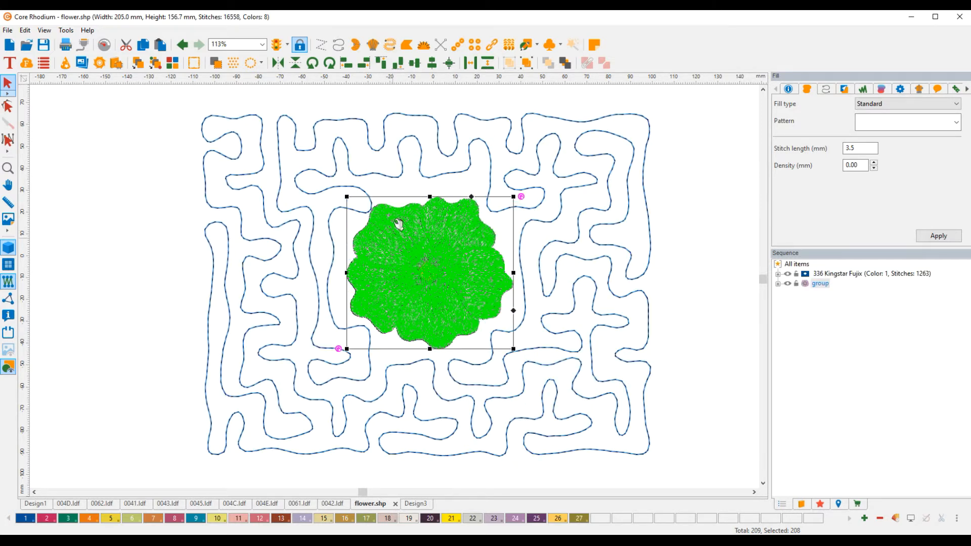
Try the Piano and Hilbert stippling patterns on the background fill.
{"action": "left_click", "coordinate": [630, 273]}
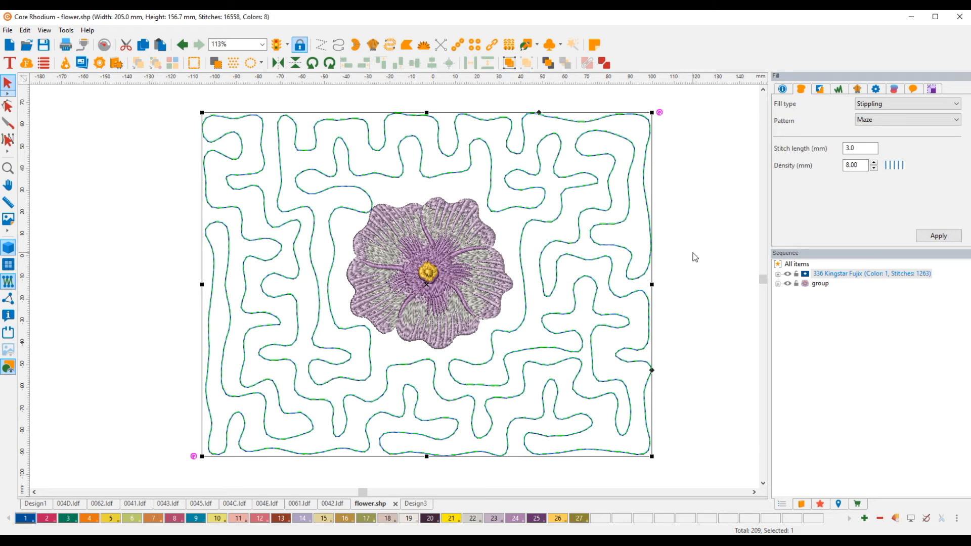
{"action": "left_click", "coordinate": [893, 119]}
{"action": "left_click", "coordinate": [878, 146]}
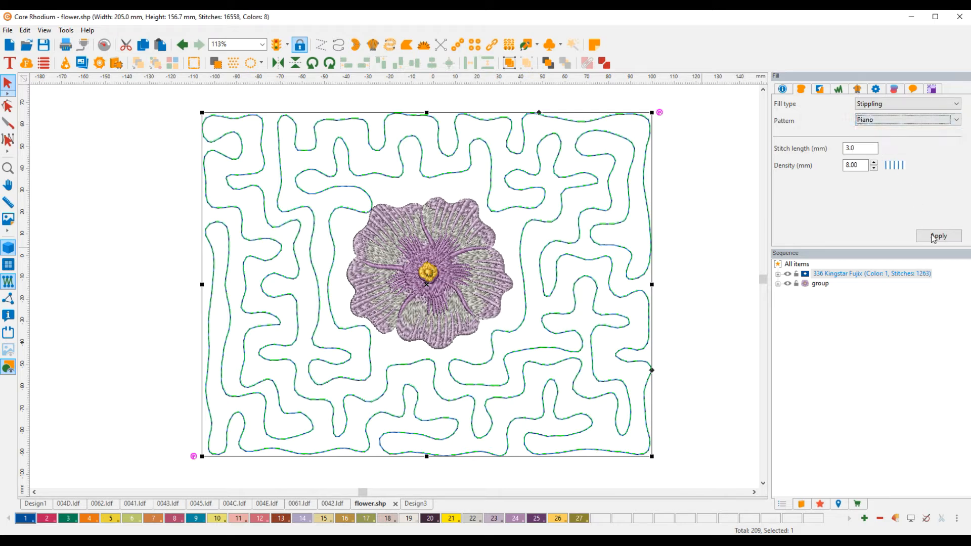
{"action": "left_click", "coordinate": [933, 236]}
{"action": "left_click", "coordinate": [893, 120]}
{"action": "left_click", "coordinate": [873, 132]}
{"action": "left_click", "coordinate": [938, 236]}
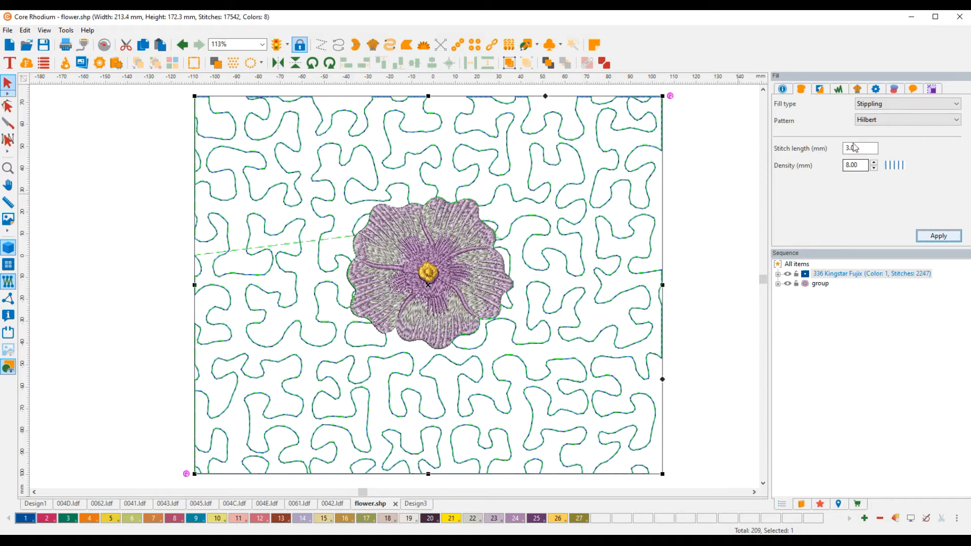
Change the background fill type to Shape with a density of 20 mm.
{"action": "left_click", "coordinate": [871, 105]}
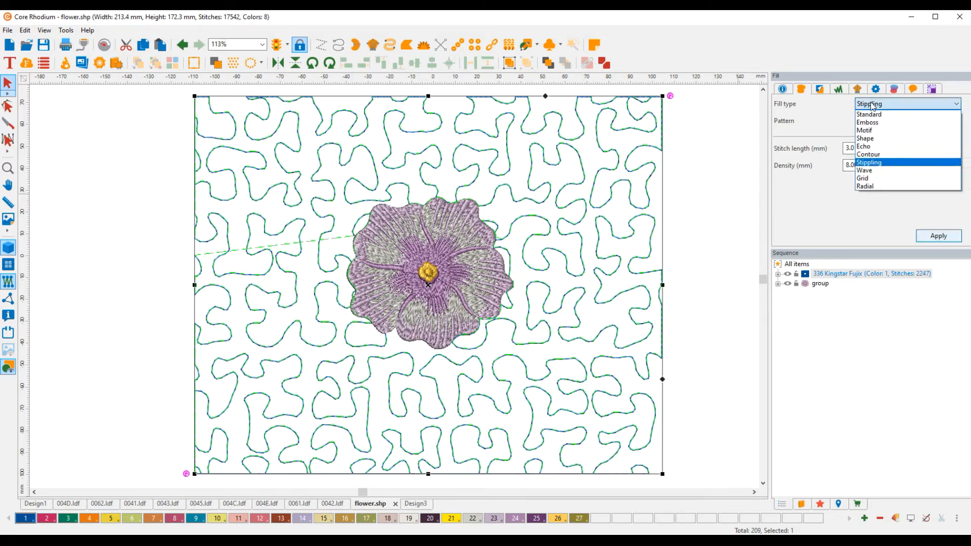
{"action": "left_click", "coordinate": [868, 139]}
{"action": "left_click", "coordinate": [942, 236]}
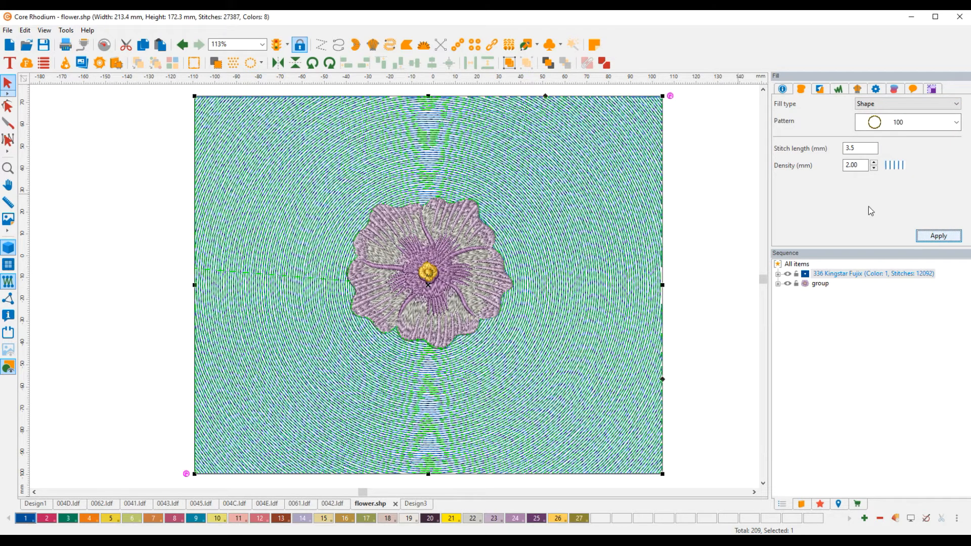
{"action": "double_click", "coordinate": [858, 166]}
{"action": "type", "text": "20"}
{"action": "key", "text": "Return"}
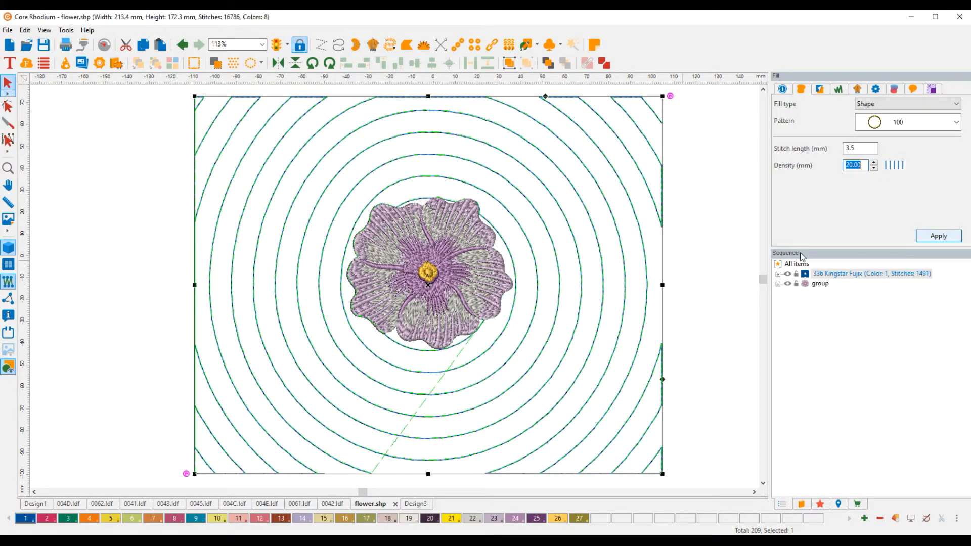
Apply the spider2 pattern to the background's Shape fill.
{"action": "left_click", "coordinate": [923, 126]}
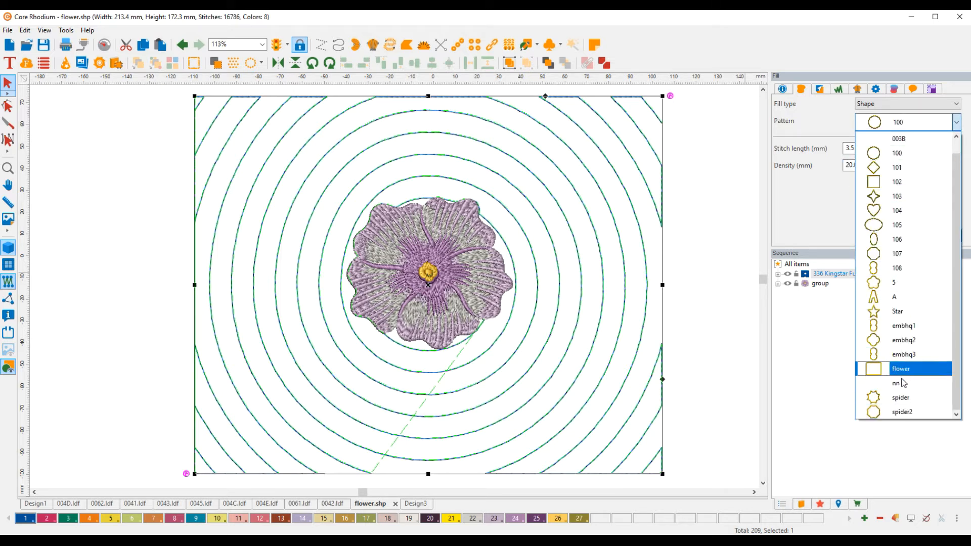
{"action": "left_click", "coordinate": [901, 414]}
{"action": "left_click", "coordinate": [938, 237]}
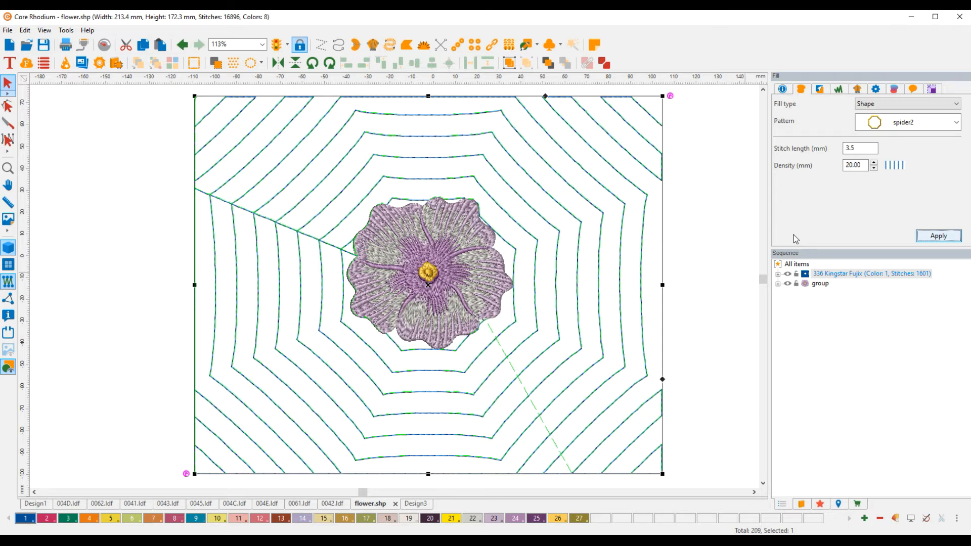
Convert the background fill to artwork.
{"action": "left_click", "coordinate": [613, 207]}
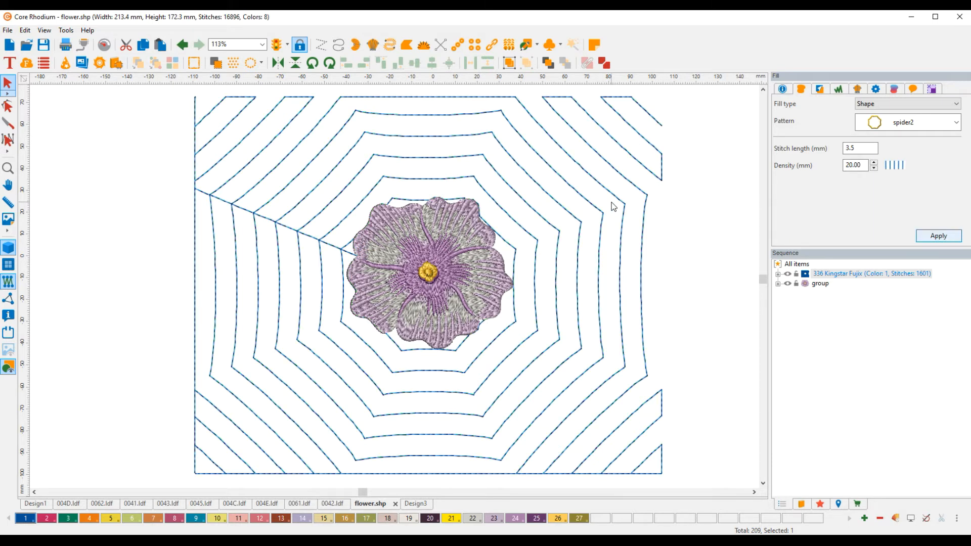
{"action": "left_click", "coordinate": [642, 196]}
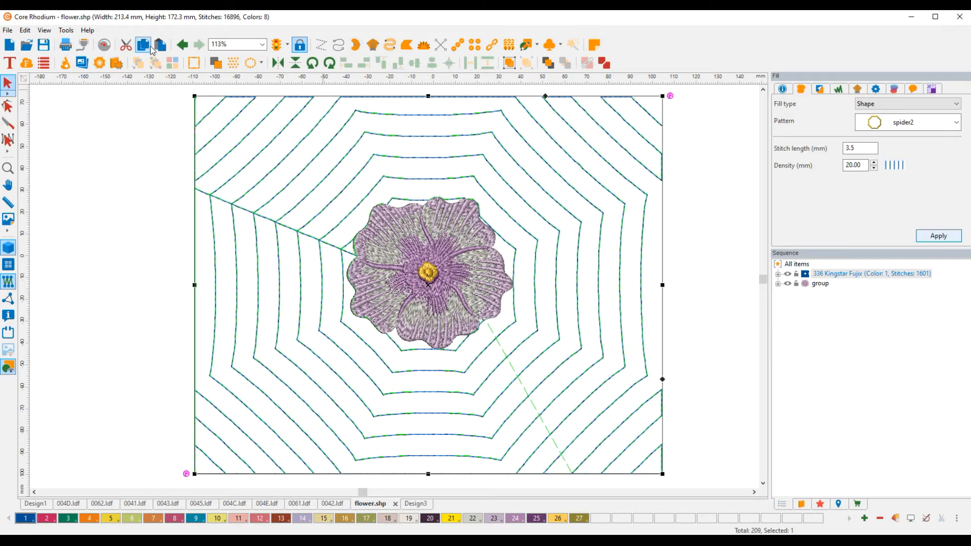
{"action": "right_click", "coordinate": [512, 131]}
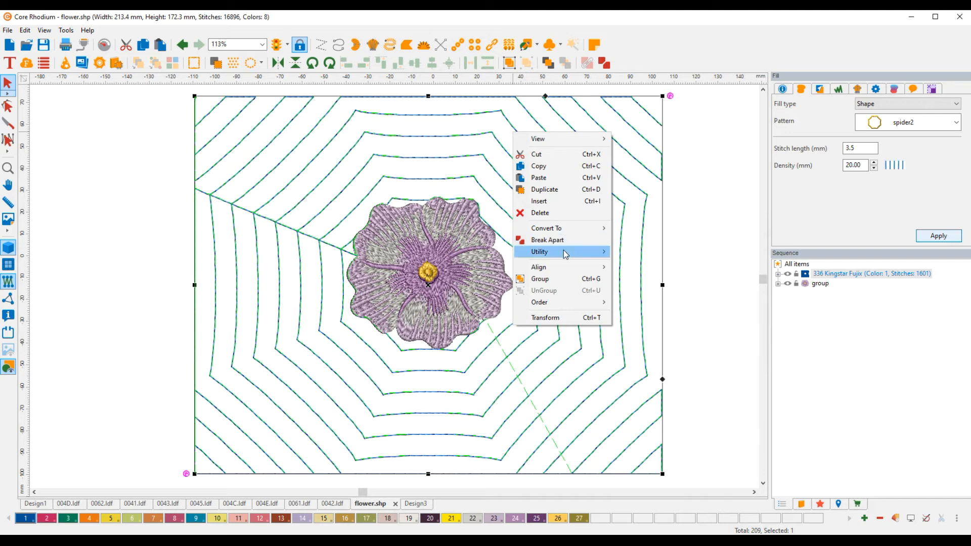
{"action": "mouse_move", "coordinate": [571, 228]}
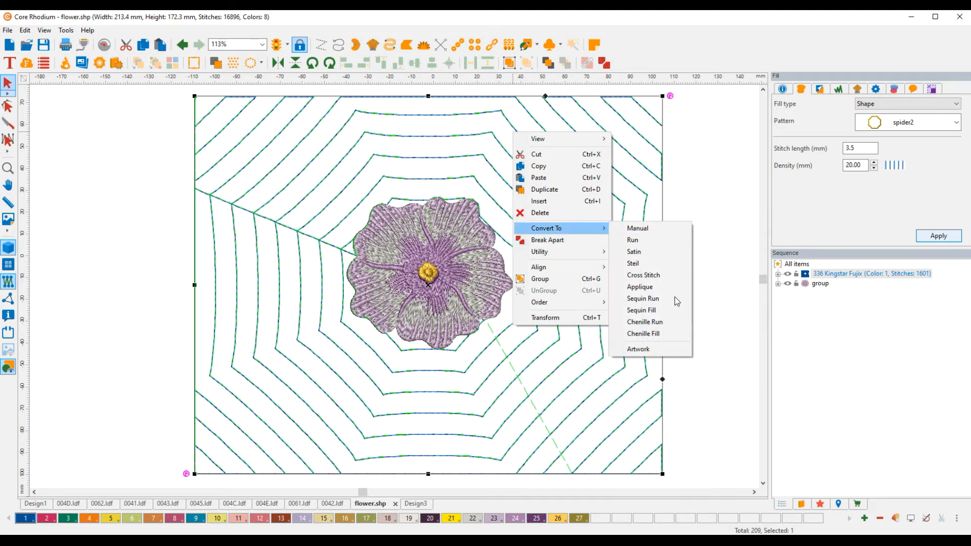
{"action": "left_click", "coordinate": [638, 349]}
{"action": "left_click", "coordinate": [696, 265]}
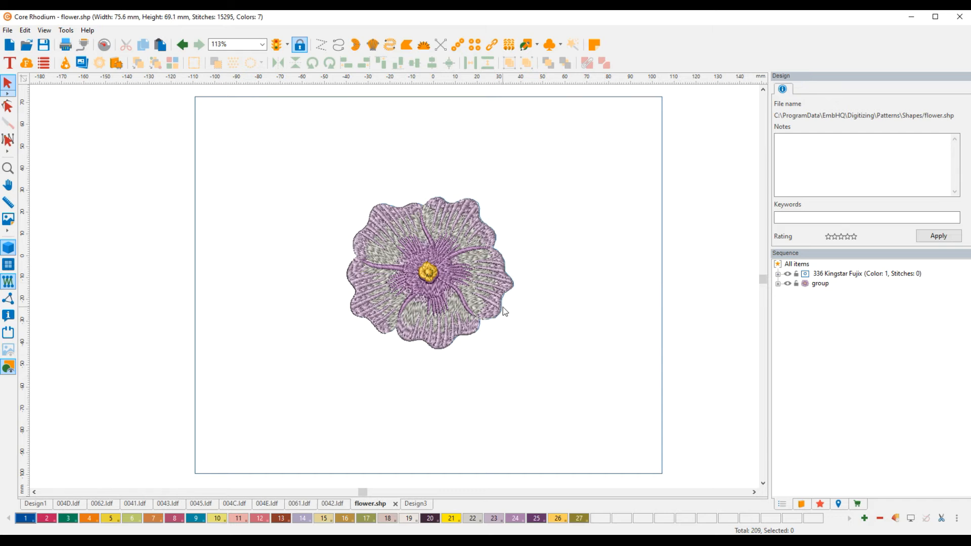
Try to create united outlines around the flower group at a distance of 8 mm with 10 repeats.
{"action": "left_click", "coordinate": [491, 275]}
{"action": "right_click", "coordinate": [487, 272]}
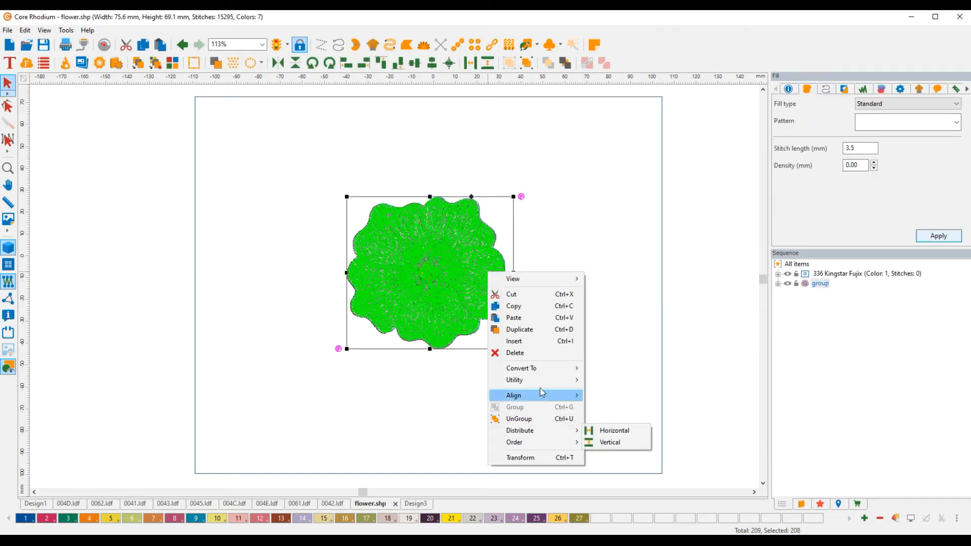
{"action": "mouse_move", "coordinate": [545, 384]}
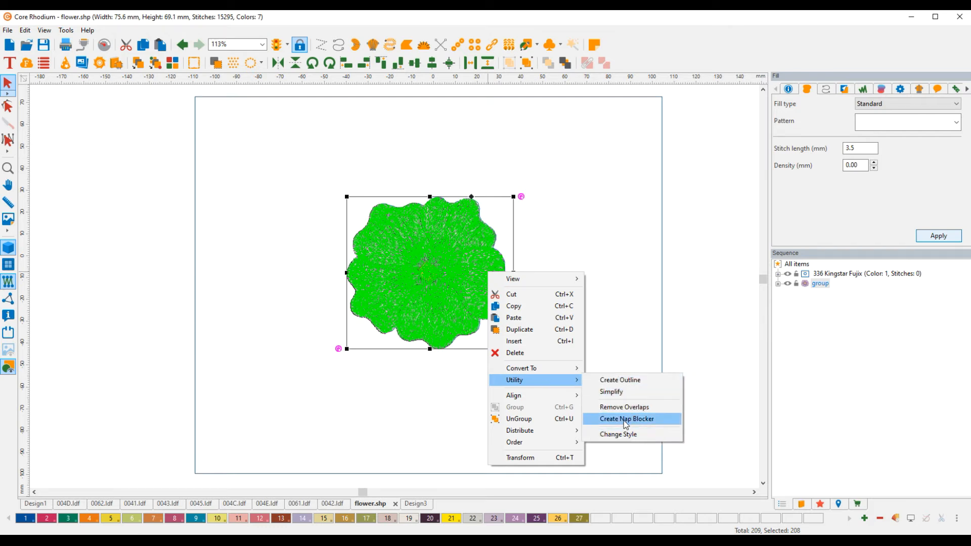
{"action": "left_click", "coordinate": [627, 381]}
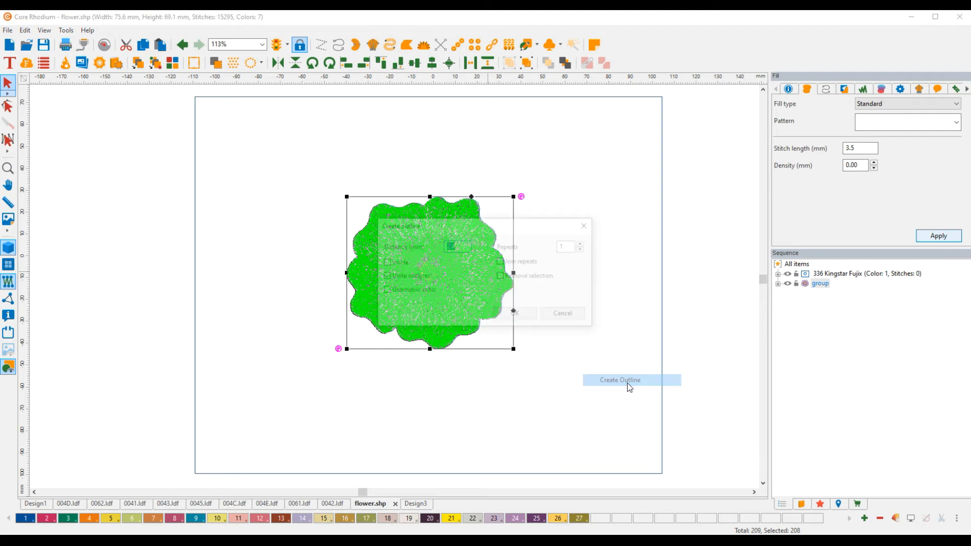
{"action": "left_click_drag", "start_coordinate": [573, 248], "coordinate": [544, 249]}
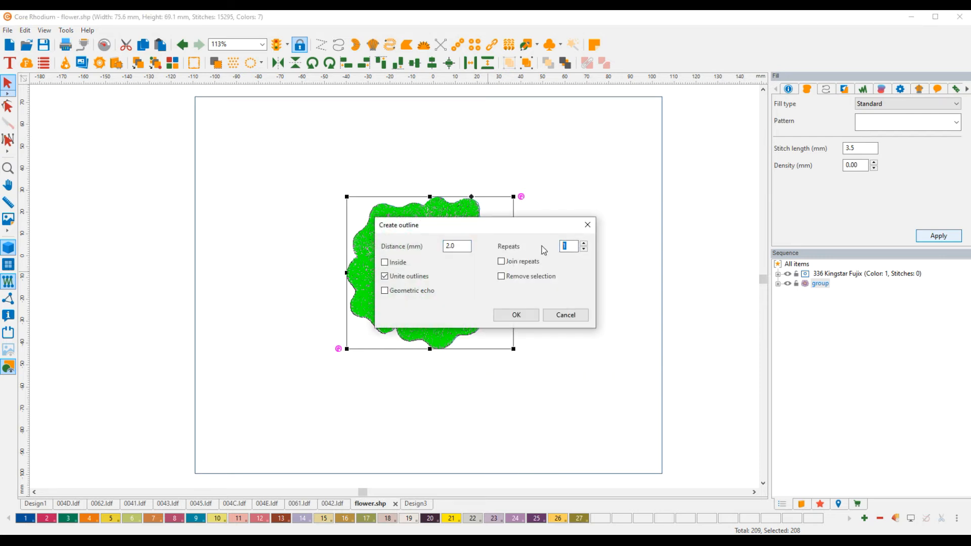
{"action": "left_click_drag", "start_coordinate": [462, 247], "coordinate": [431, 247]}
{"action": "type", "text": "8"}
{"action": "left_click_drag", "start_coordinate": [572, 247], "coordinate": [547, 249]}
{"action": "type", "text": "10"}
{"action": "left_click", "coordinate": [518, 317]}
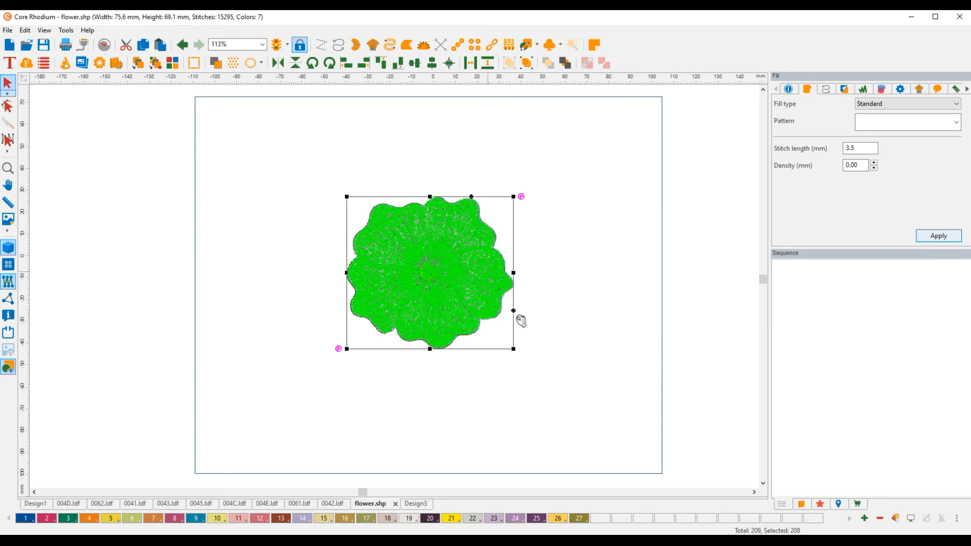
{"action": "left_click", "coordinate": [195, 63]}
{"action": "left_click", "coordinate": [510, 268]}
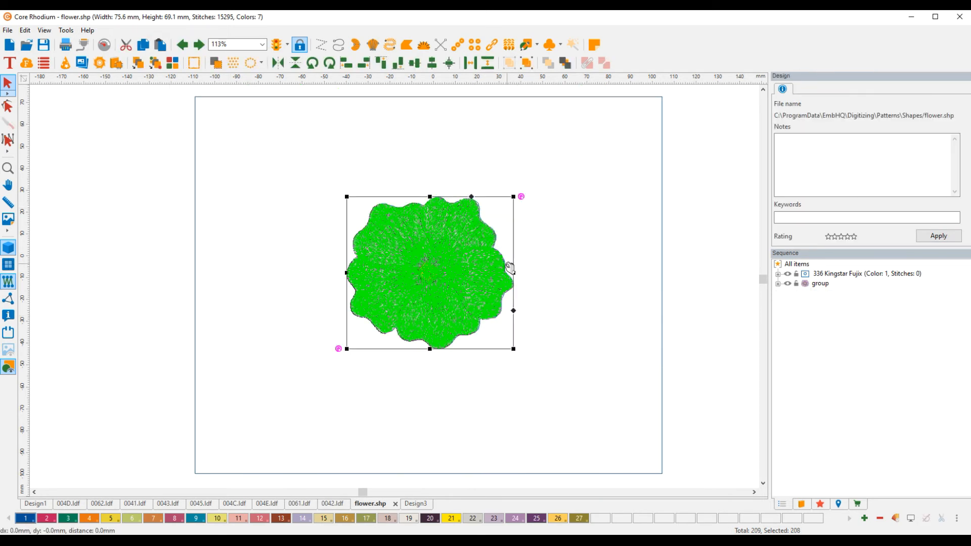
Create united outlines around the flower group at a distance of 8 mm with 15 repeats.
{"action": "right_click", "coordinate": [509, 268]}
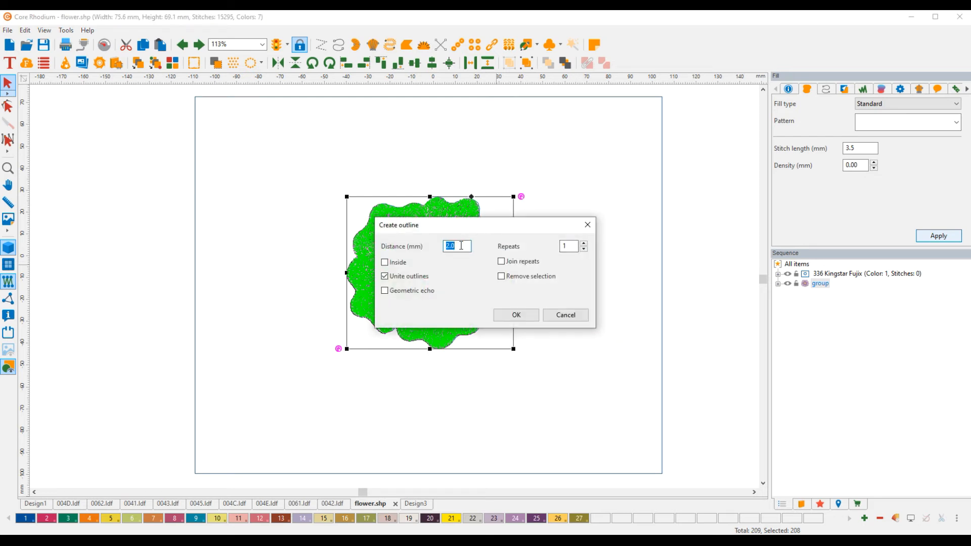
{"action": "type", "text": "8"}
{"action": "key", "text": "Tab"}
{"action": "type", "text": "15"}
{"action": "left_click", "coordinate": [518, 315]}
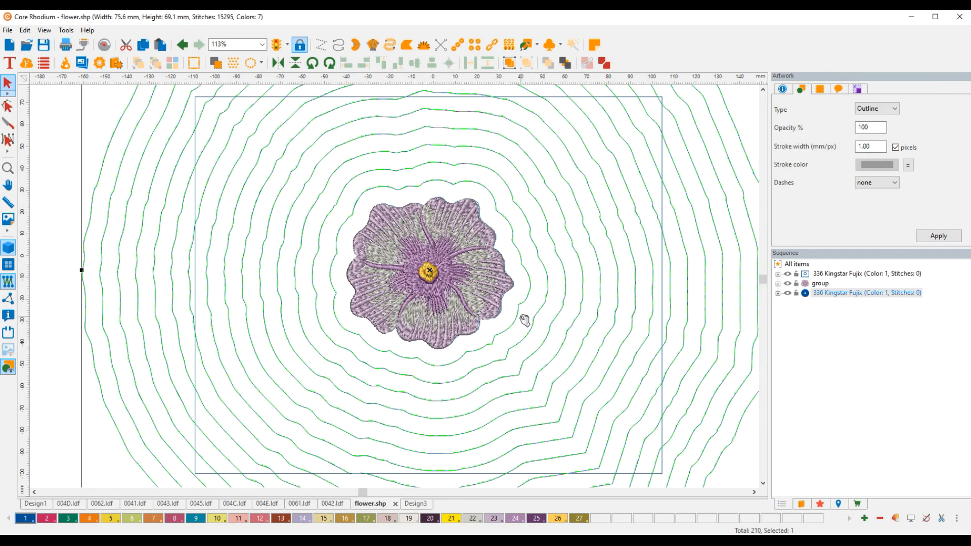
{"action": "scroll", "coordinate": [578, 245], "scroll_direction": "down", "scroll_amount": 2}
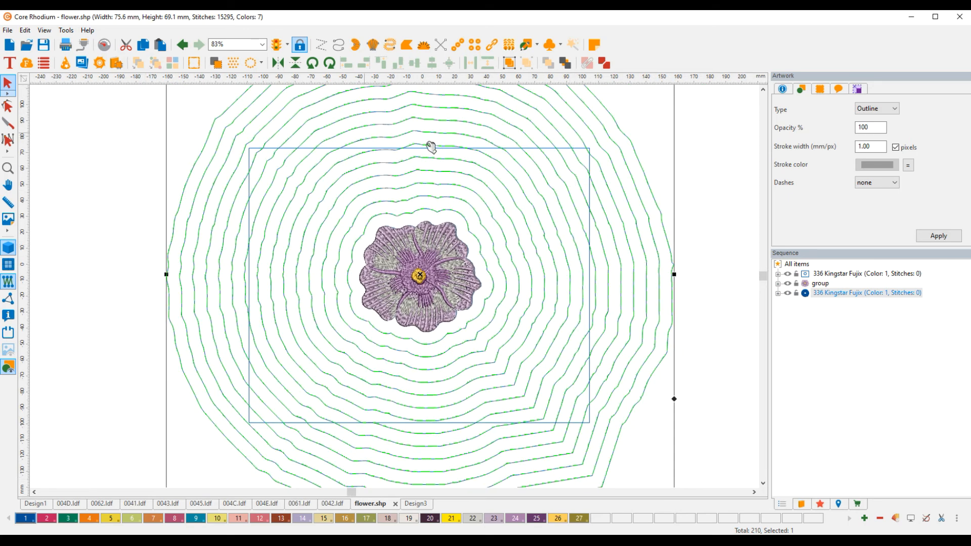
{"action": "left_click", "coordinate": [120, 161]}
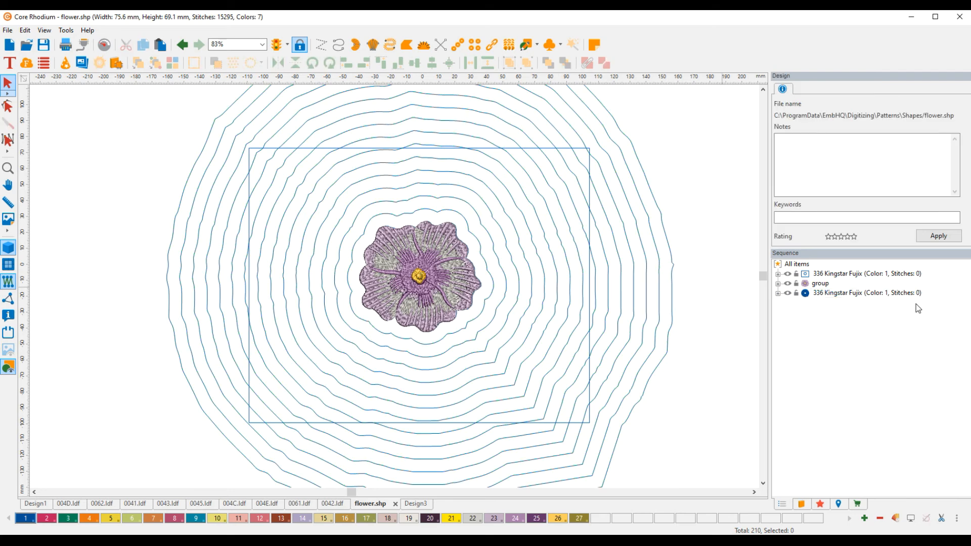
Intersect the rectangular background artwork with the repeated flower outlines to crop the echo lines to the rectangle.
{"action": "left_click", "coordinate": [854, 275]}
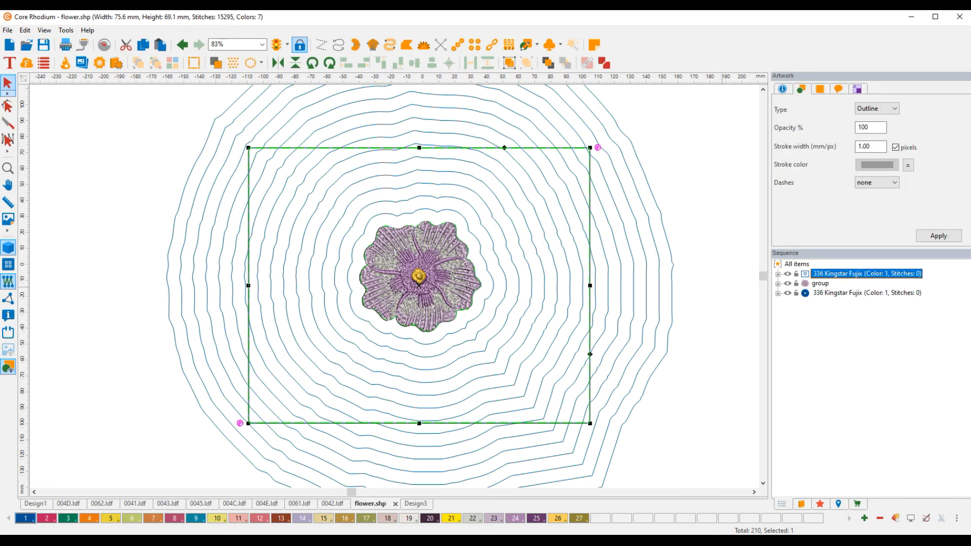
{"action": "left_click", "coordinate": [853, 294], "text": "ctrl"}
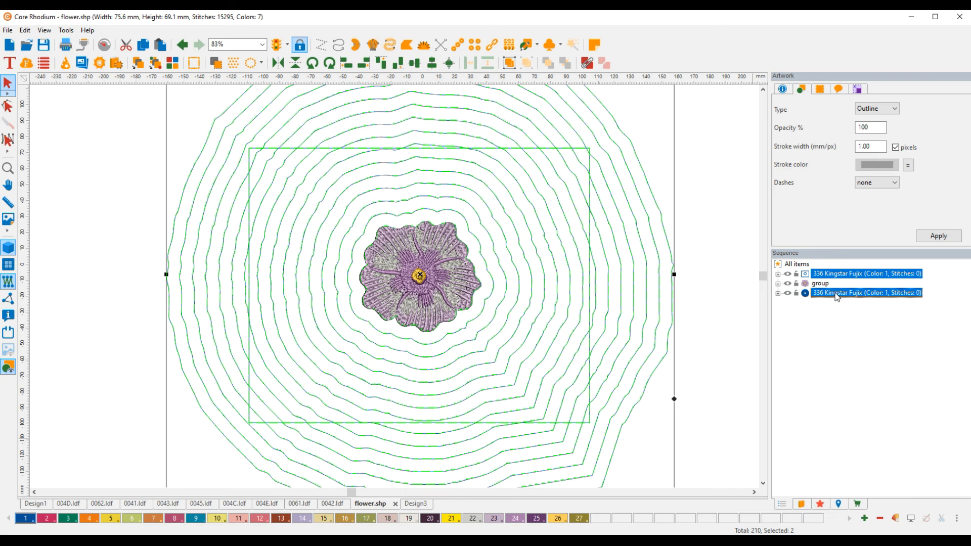
{"action": "right_click", "coordinate": [577, 276]}
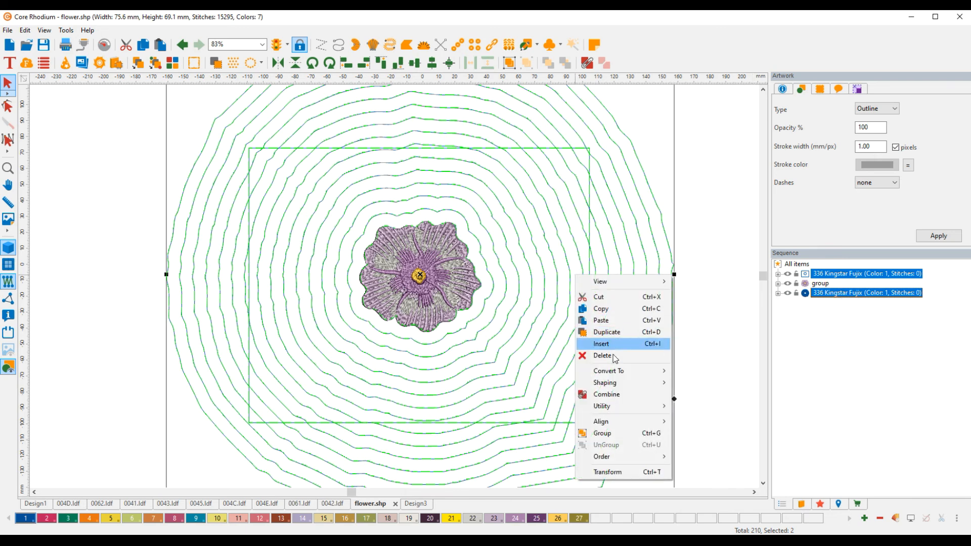
{"action": "mouse_move", "coordinate": [616, 387]}
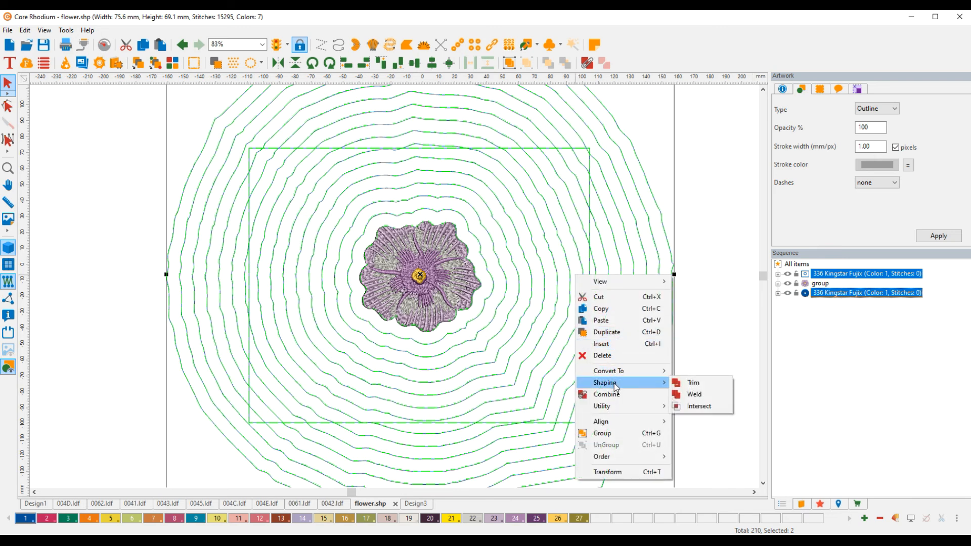
{"action": "left_click", "coordinate": [692, 406]}
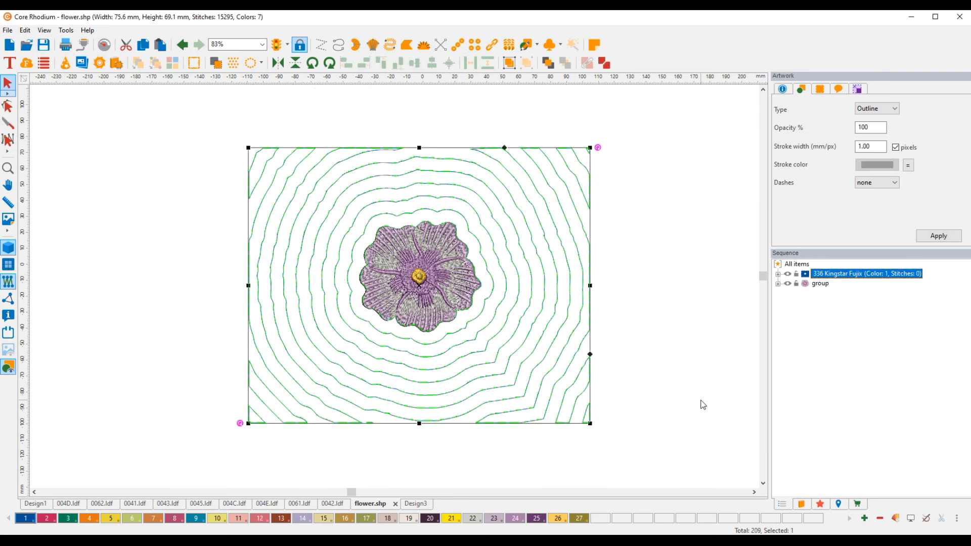
{"action": "left_click", "coordinate": [659, 266]}
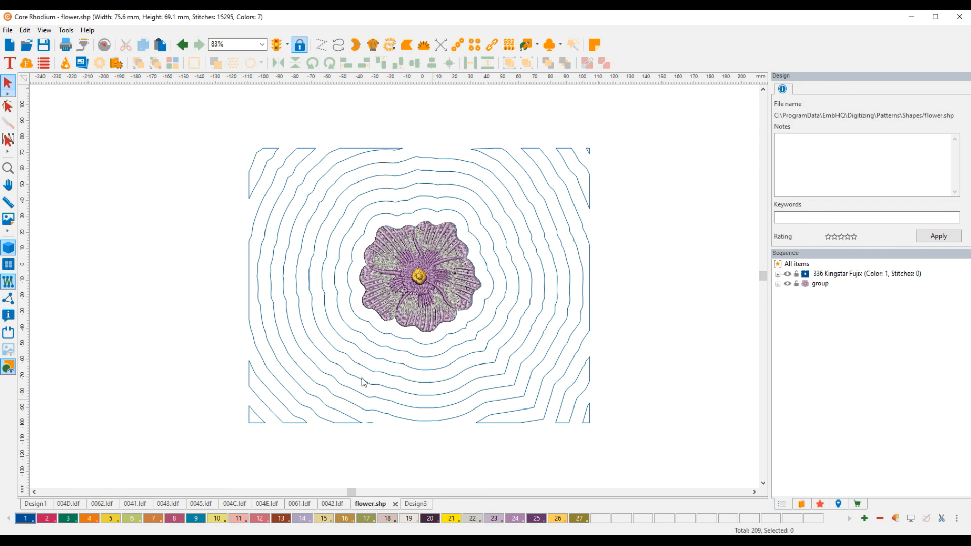